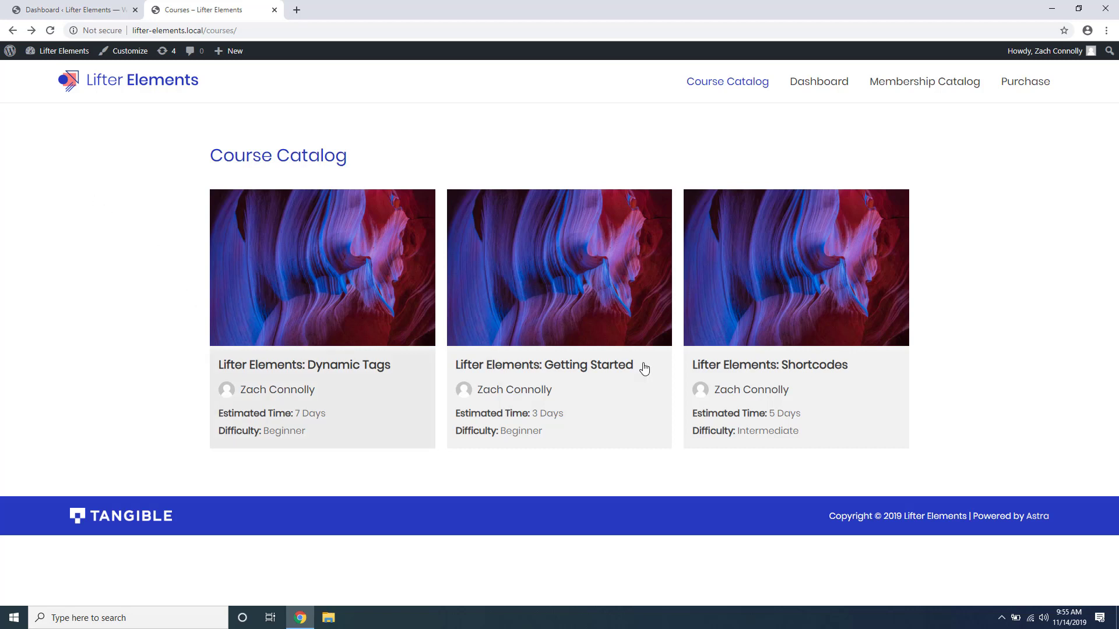
- Browse the Dynamic Tags course and view its Course/Lesson Headers lesson page
left_click(317, 366)
scroll(349, 399, "down", 5)
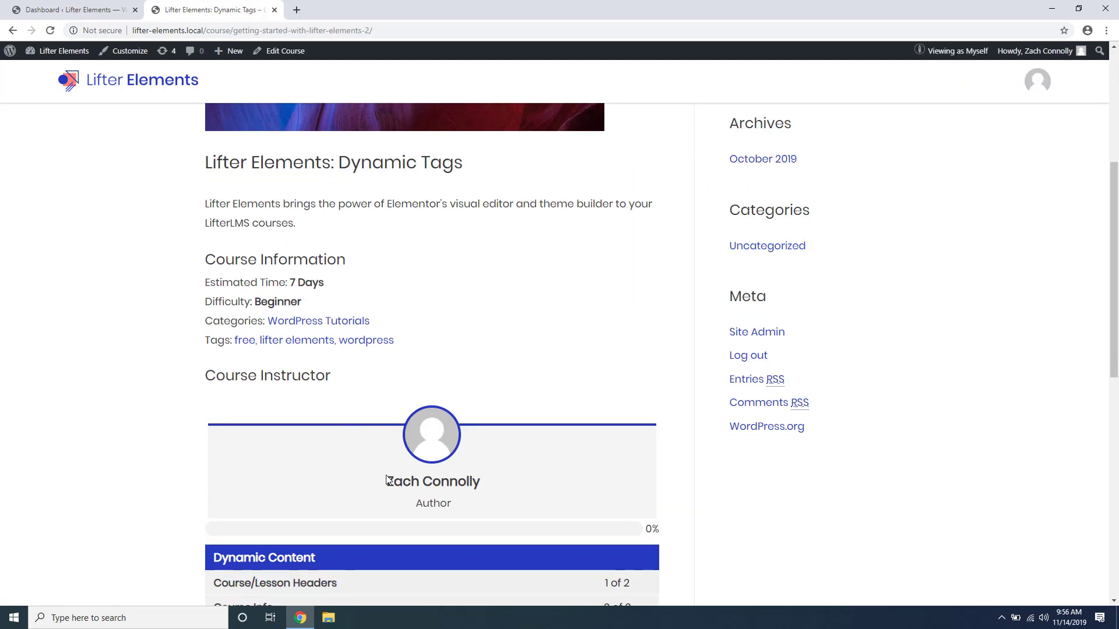
scroll(388, 479, "down", 3)
left_click(393, 411)
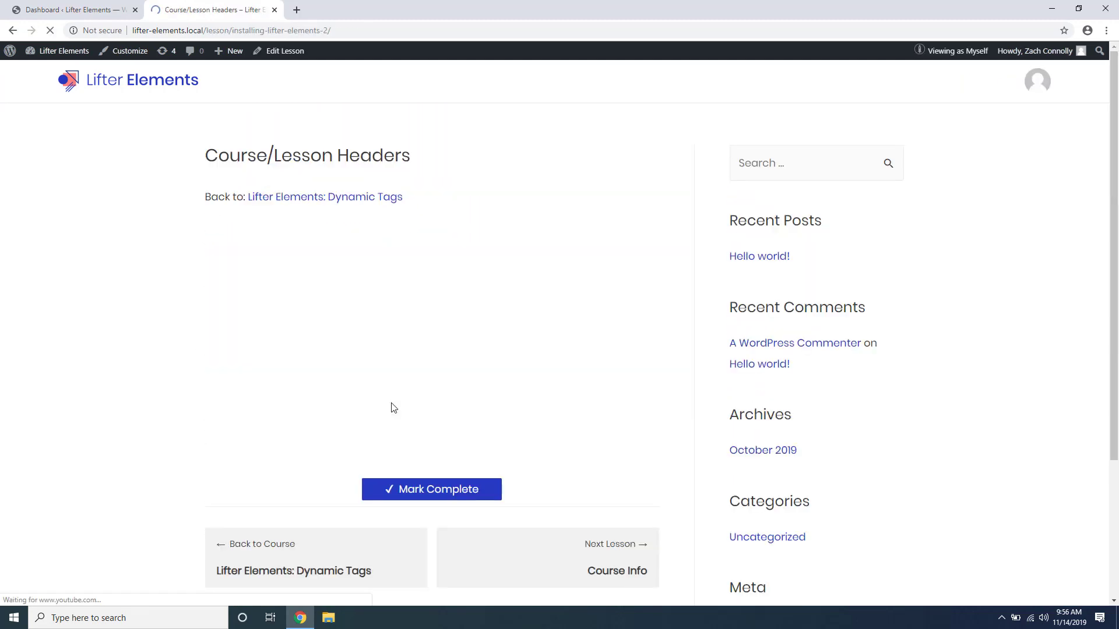
scroll(385, 397, "down", 1)
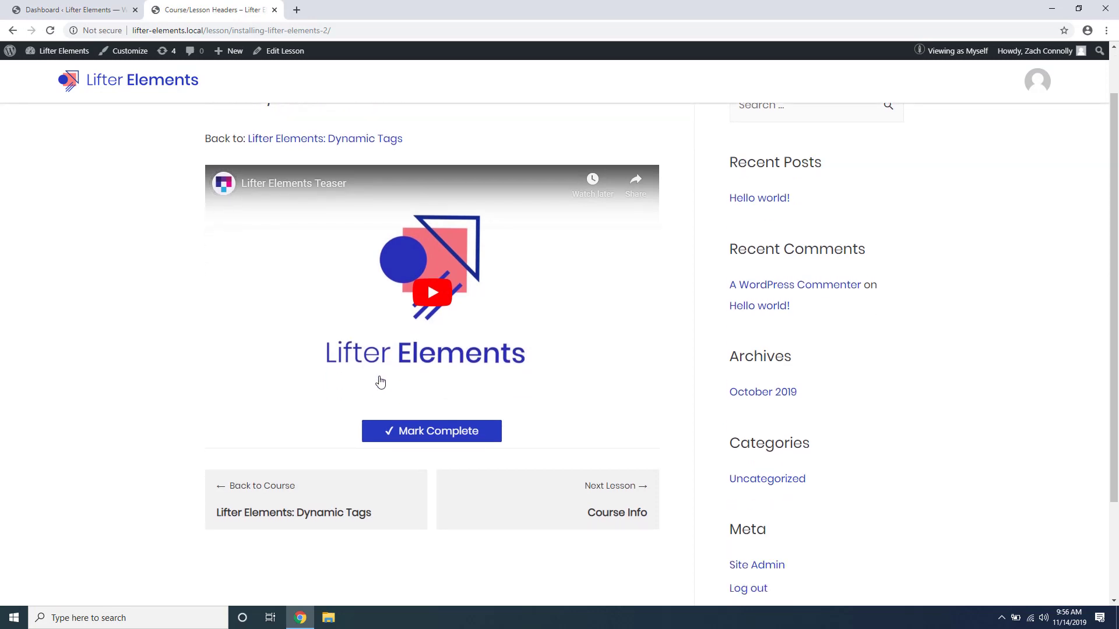
- Return to the admin dashboard and start a new template in the Theme Builder
left_click(90, 12)
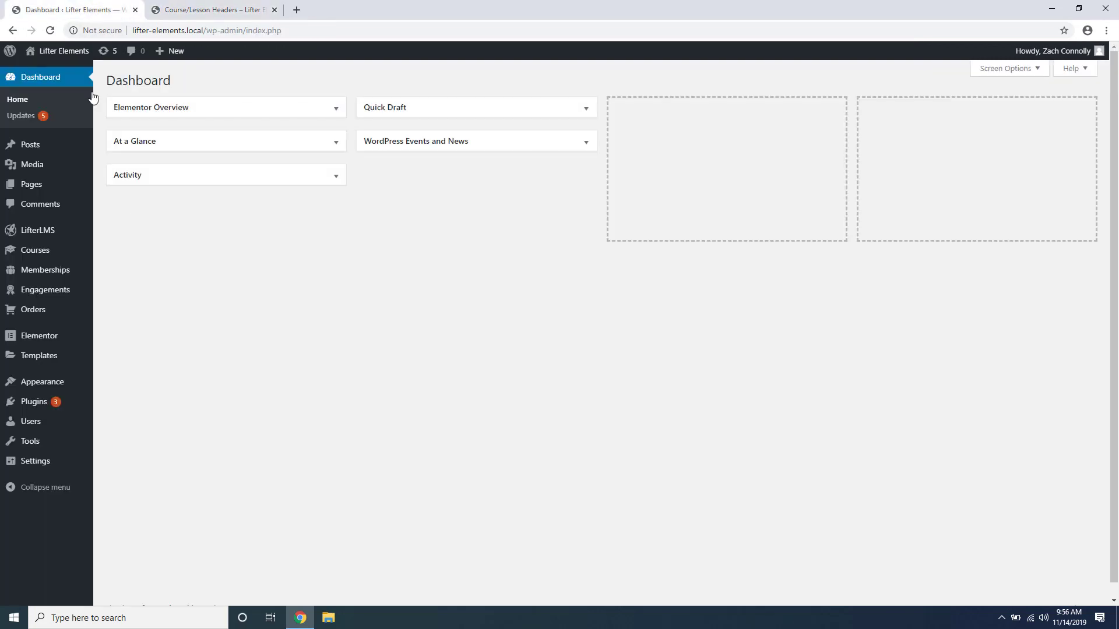
mouse_move(40, 357)
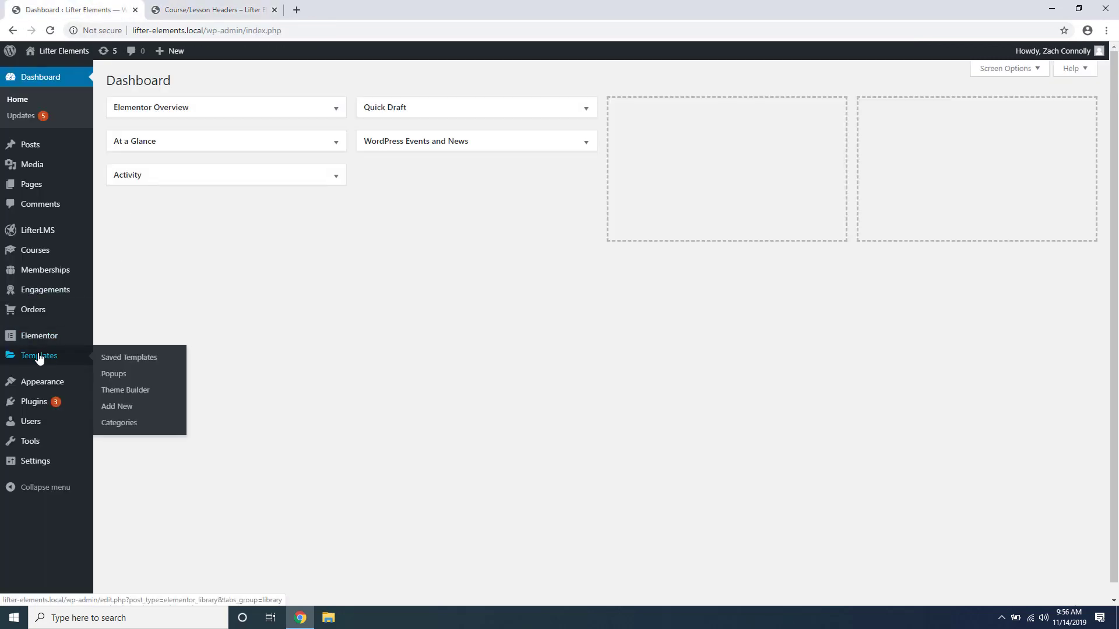
left_click(147, 394)
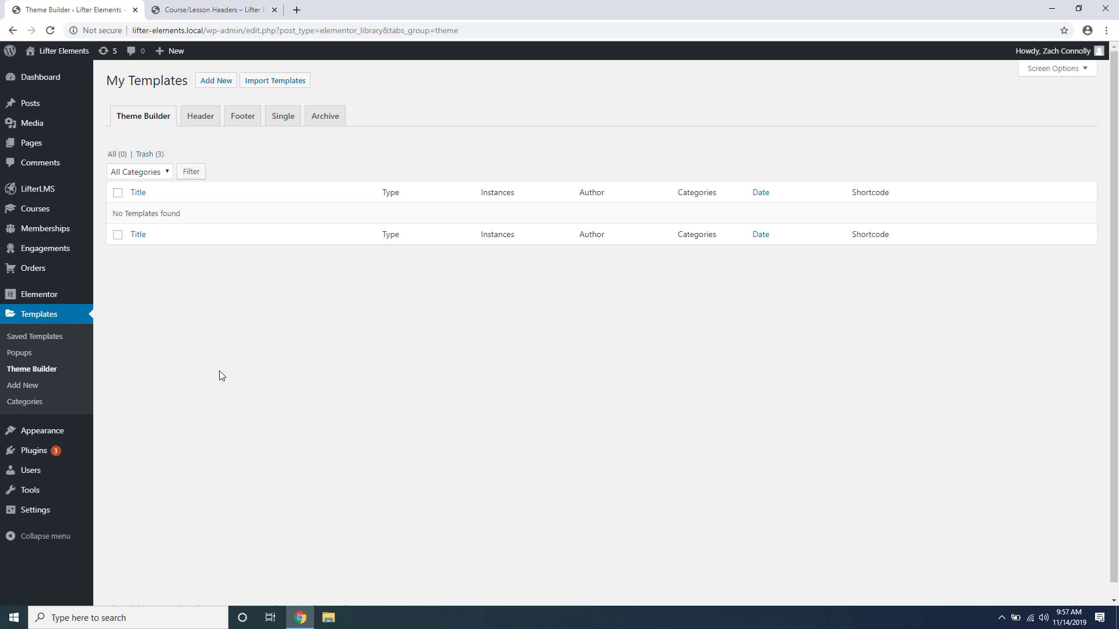
left_click(214, 84)
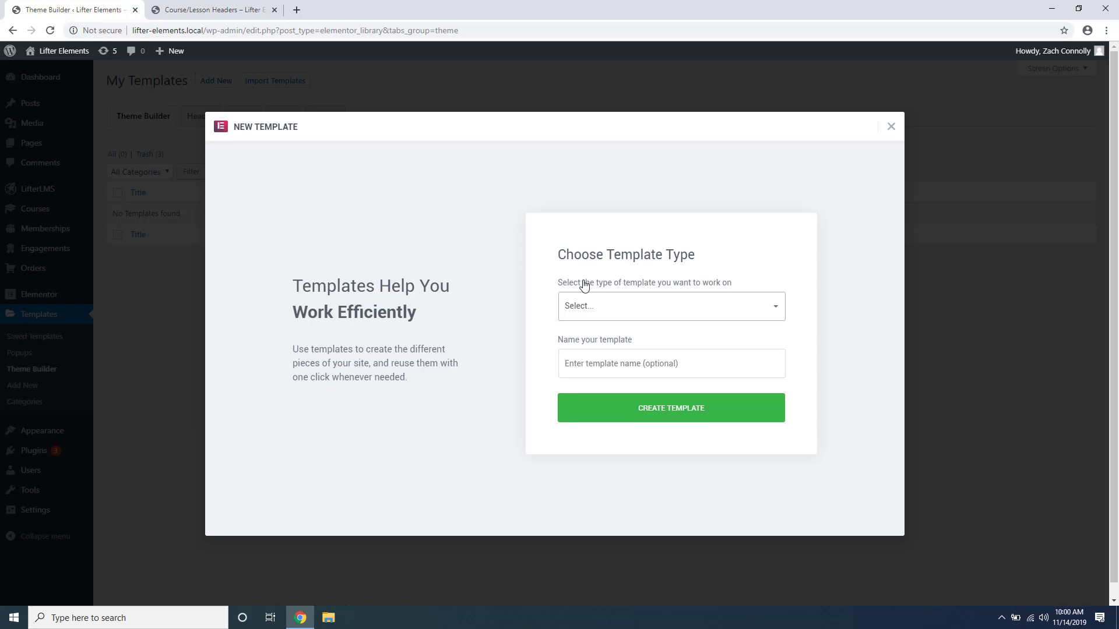
- Select the Single template type targeting Lessons
left_click(595, 310)
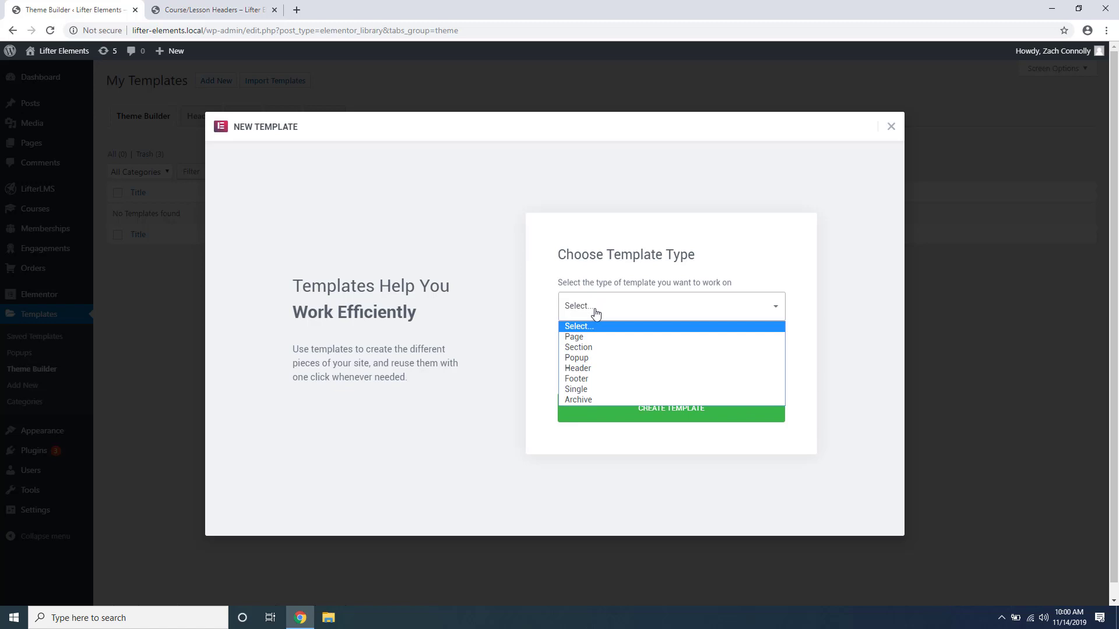
left_click(615, 389)
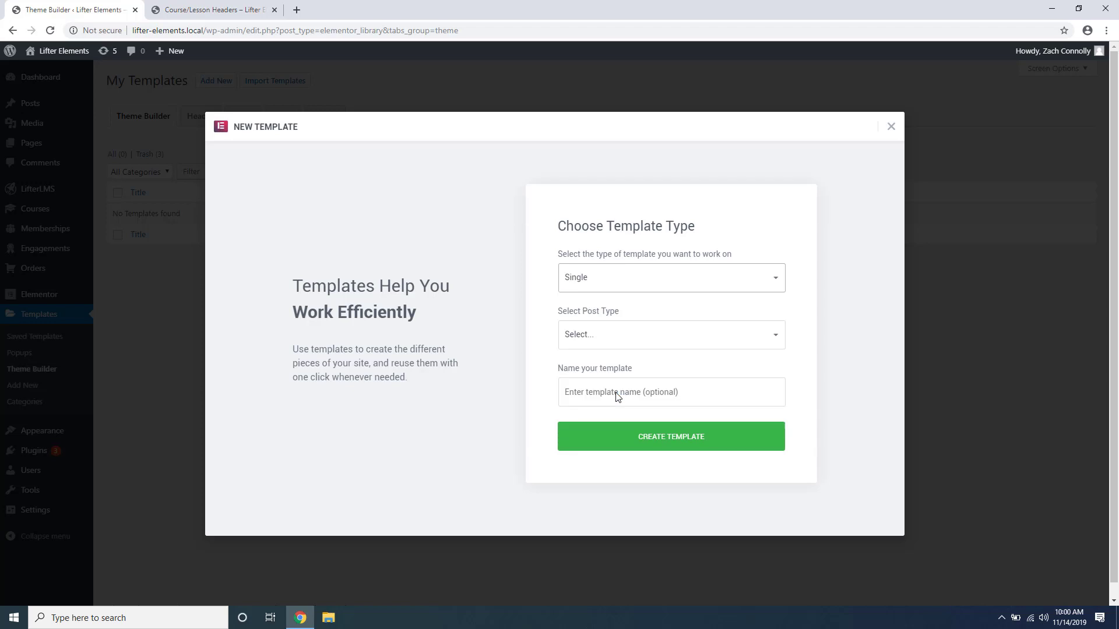
left_click(615, 338)
left_click(615, 337)
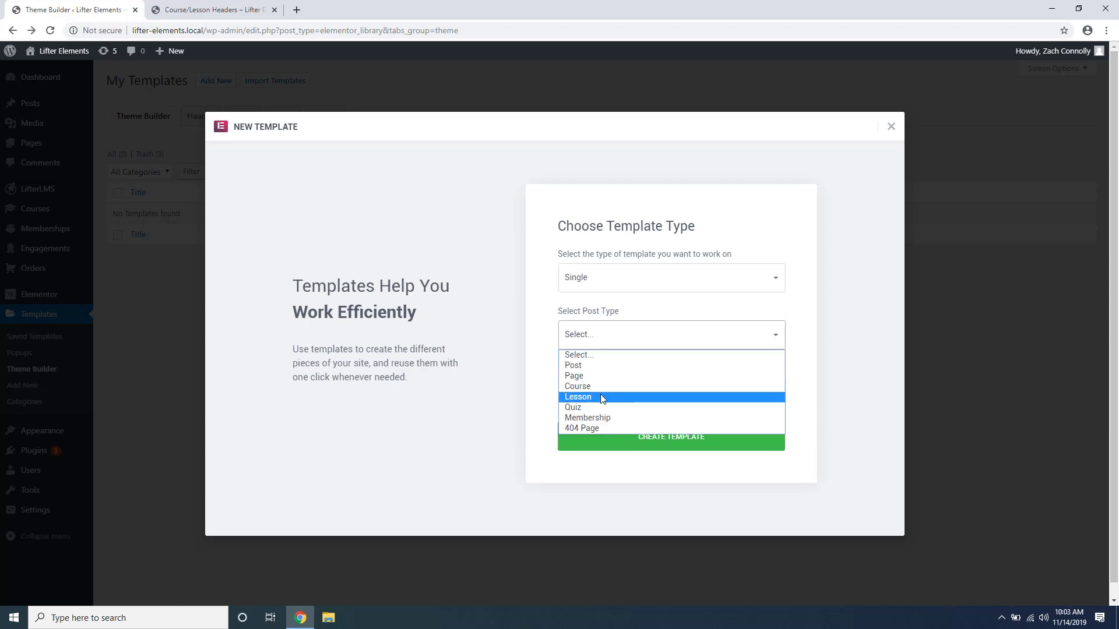
left_click(602, 398)
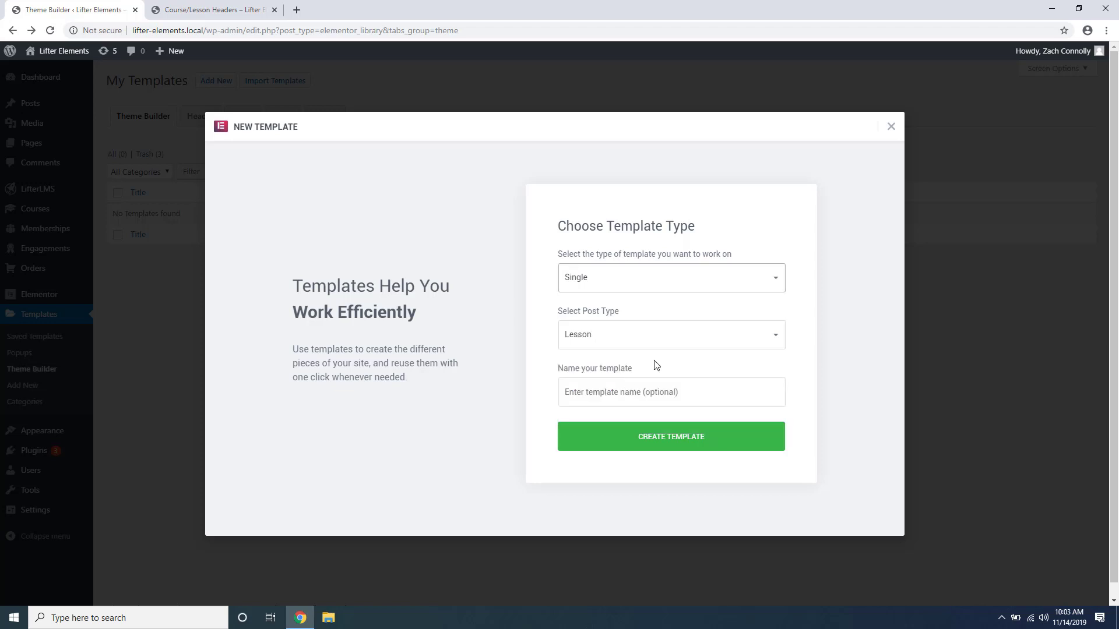
- Switch the type to Archive, name it 'Course Archive', and create the template
left_click(623, 284)
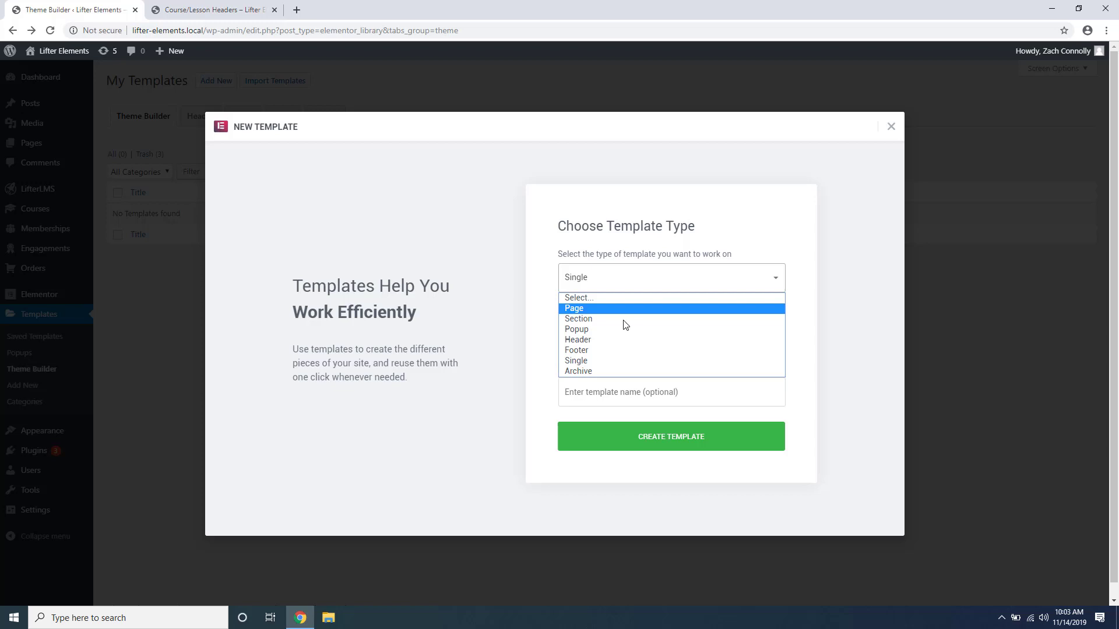
left_click(594, 358)
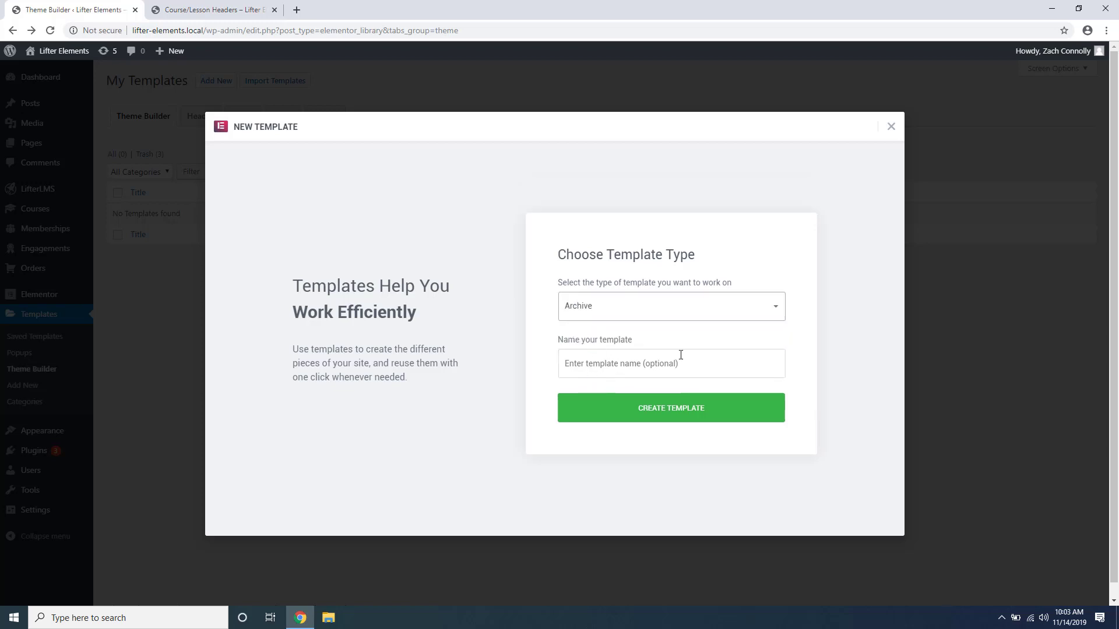
left_click(681, 355)
type("Course A")
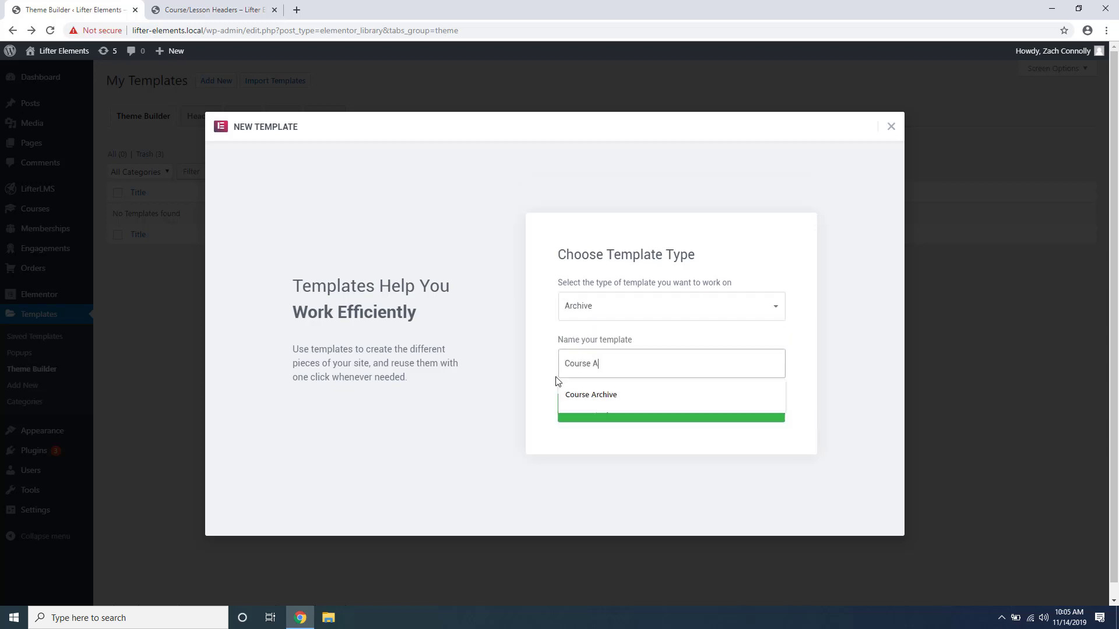
type("rchive")
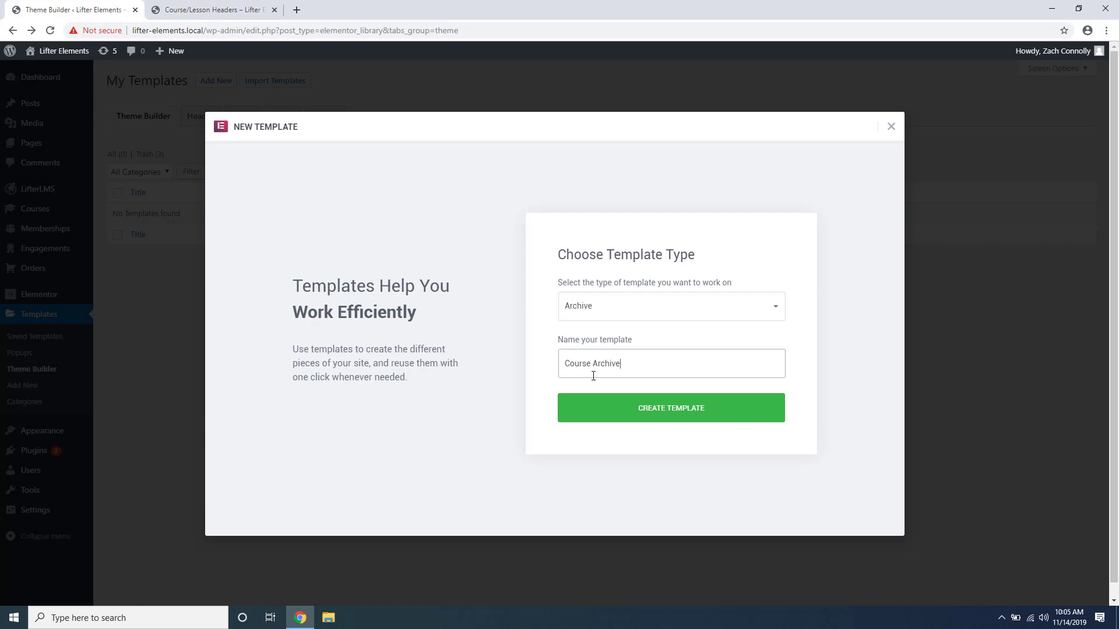
left_click(643, 413)
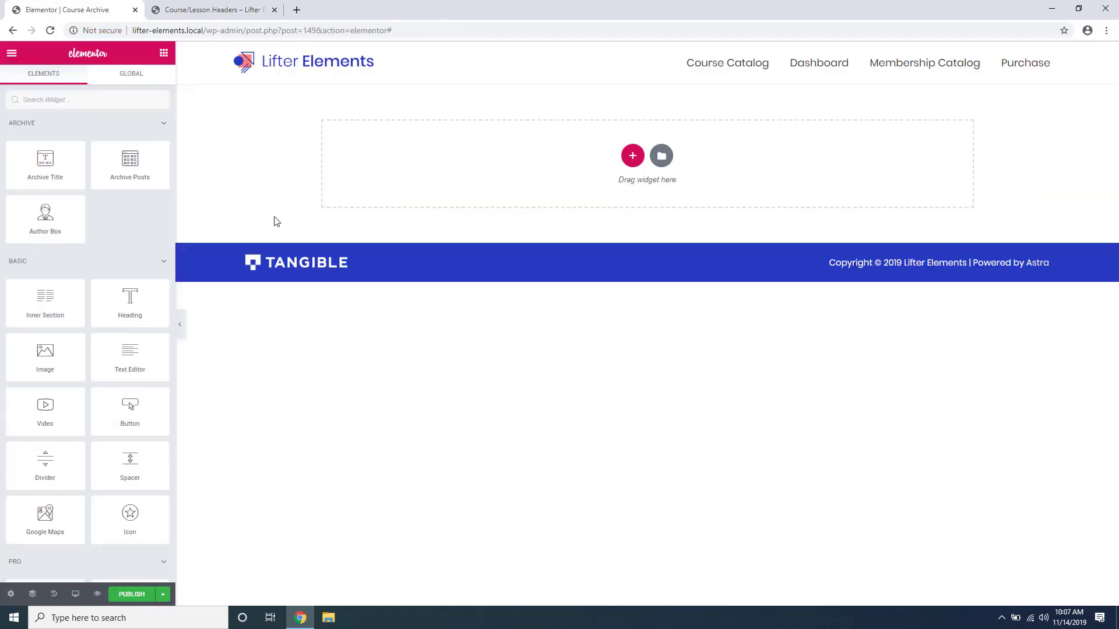
scroll(87, 291, "down", 15)
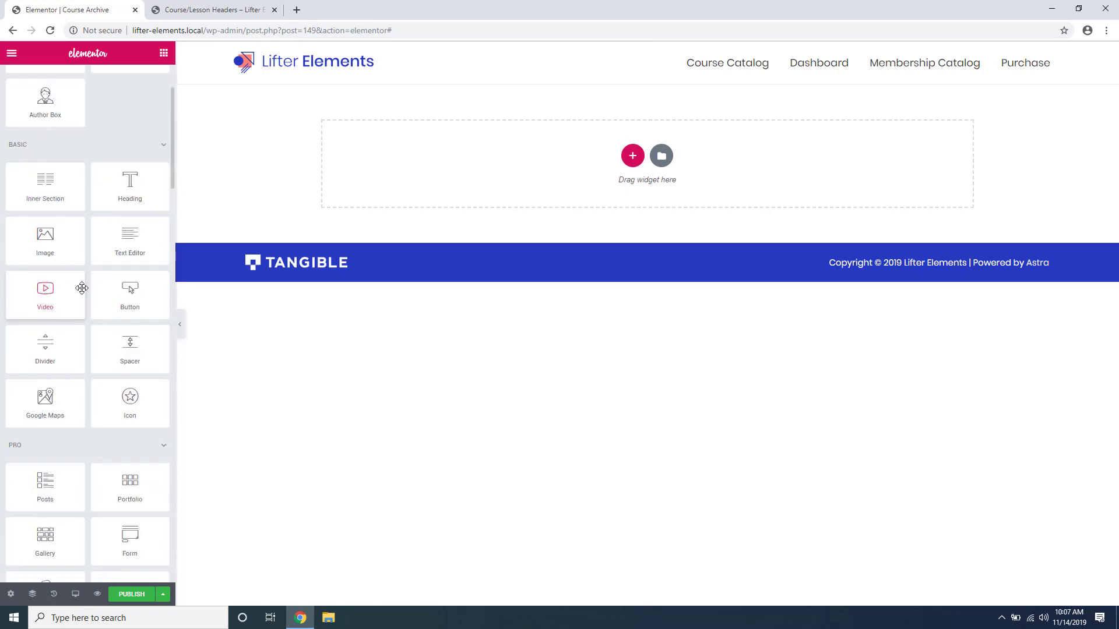
scroll(88, 297, "down", 15)
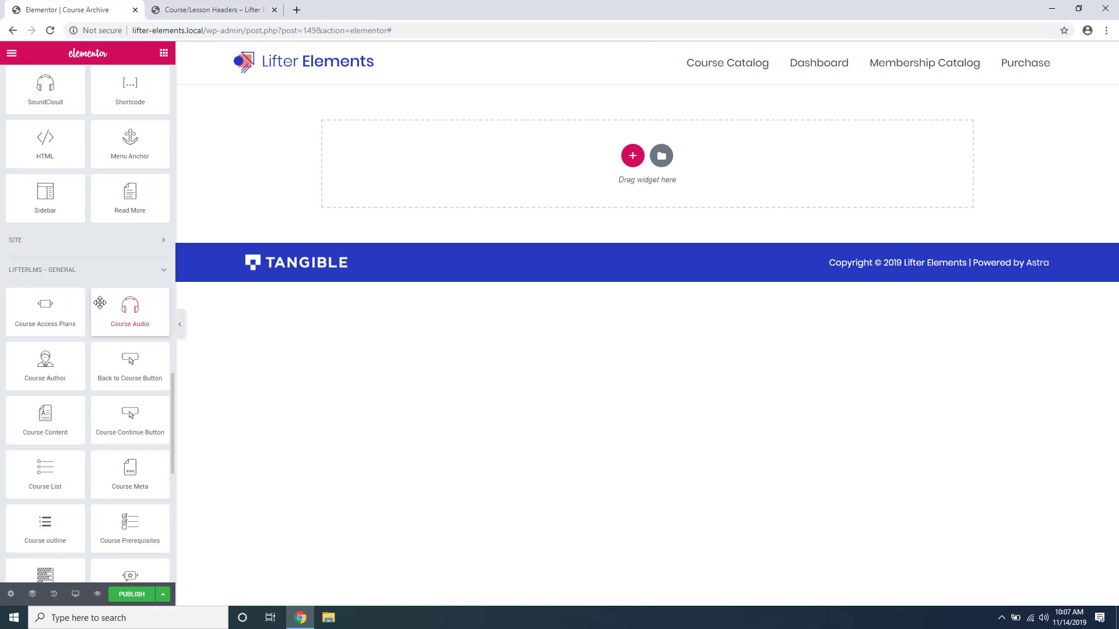
scroll(98, 315, "down", 2)
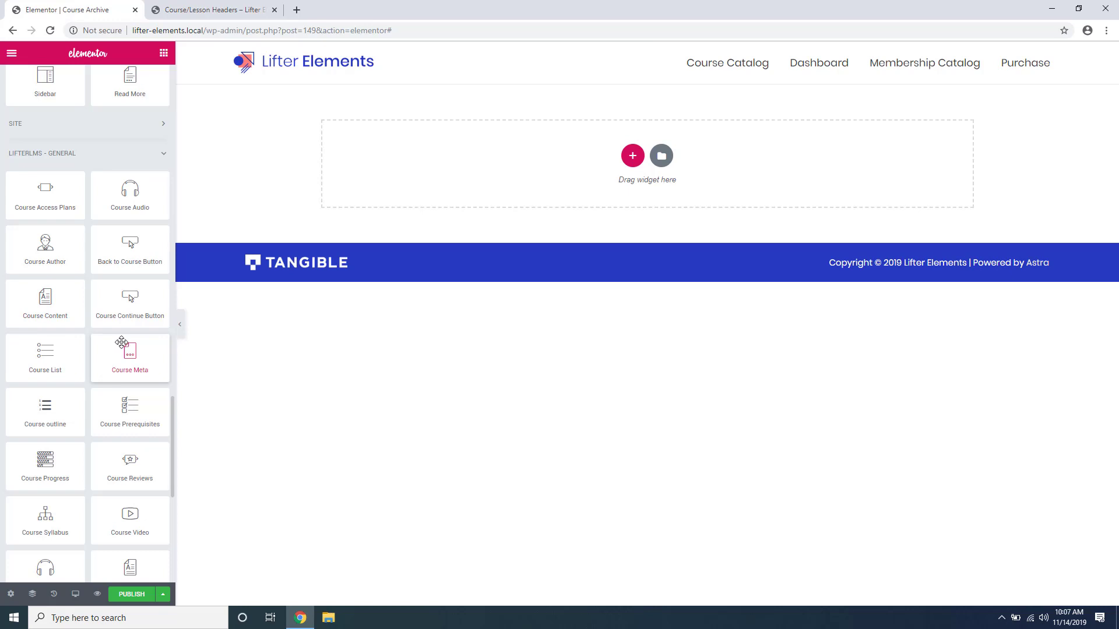
scroll(86, 366, "up", 6)
scroll(89, 361, "up", 20)
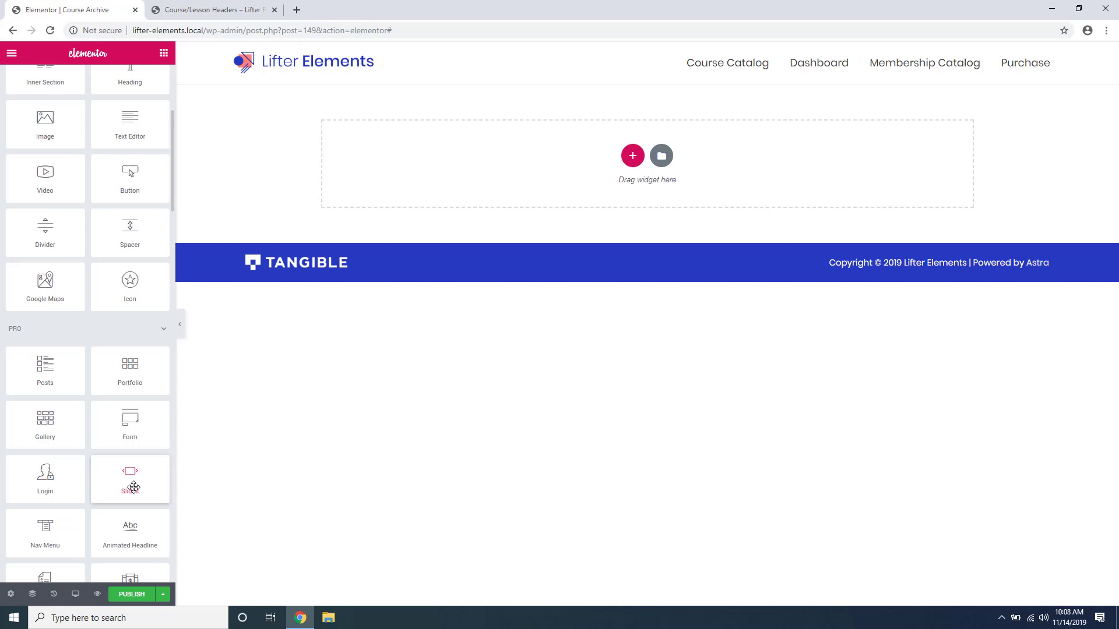
- Add a Courses Archive display condition to the Course Archive template and save it
left_click(164, 595)
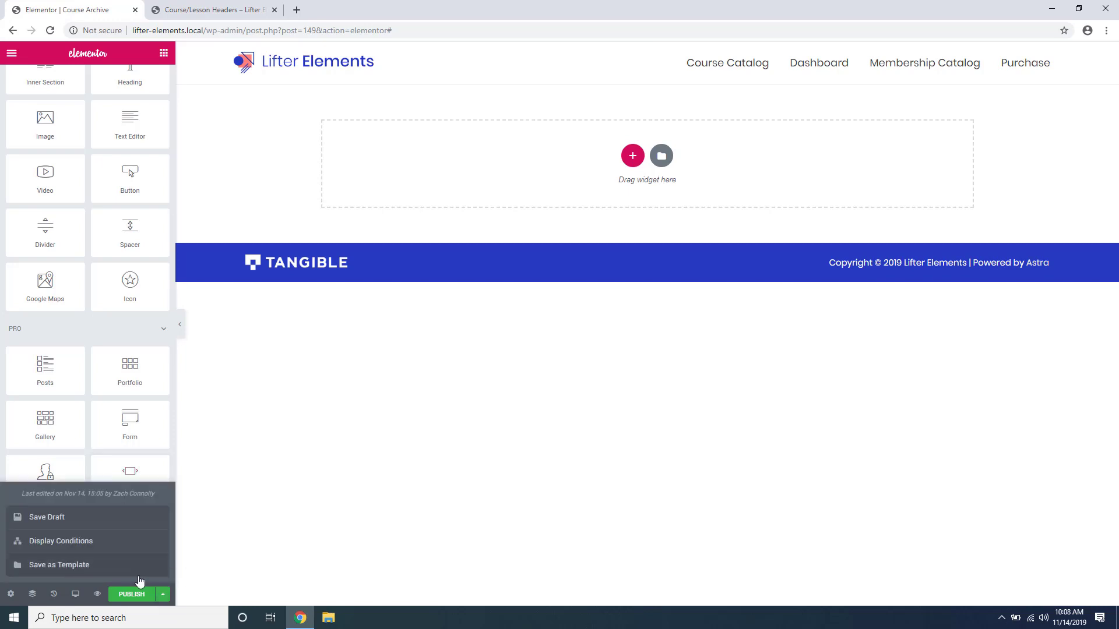
left_click(107, 546)
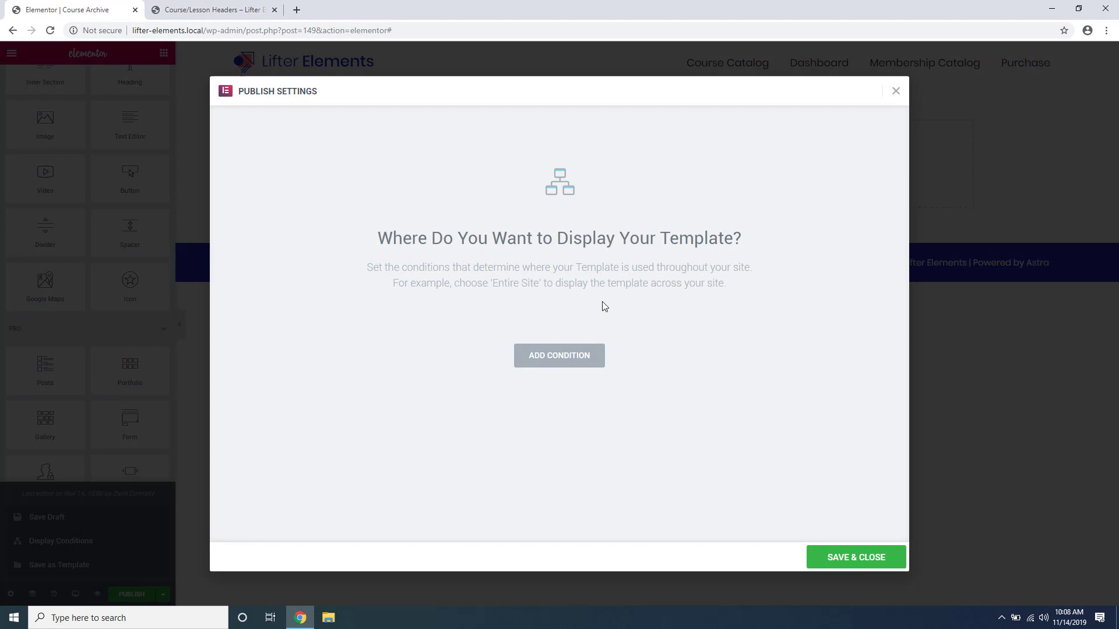
left_click(563, 357)
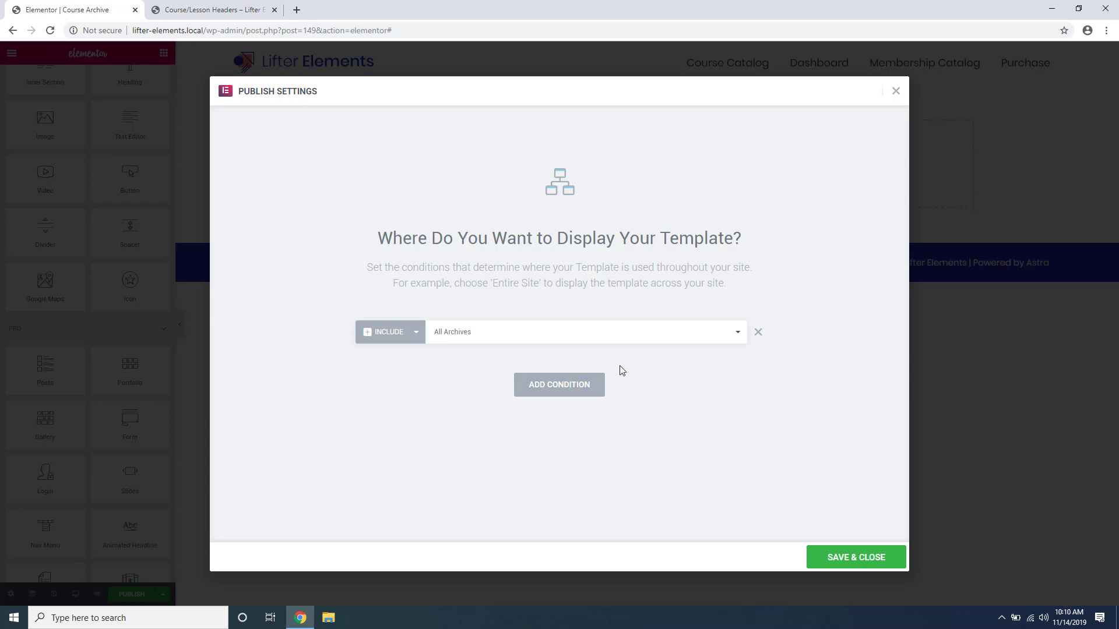
left_click(474, 338)
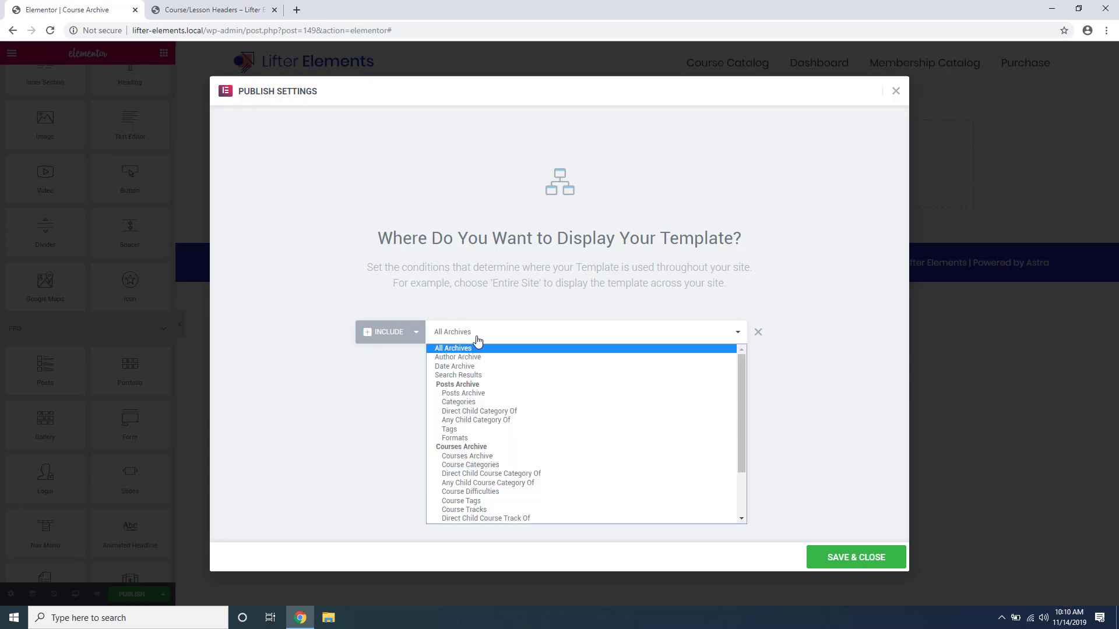
left_click(514, 458)
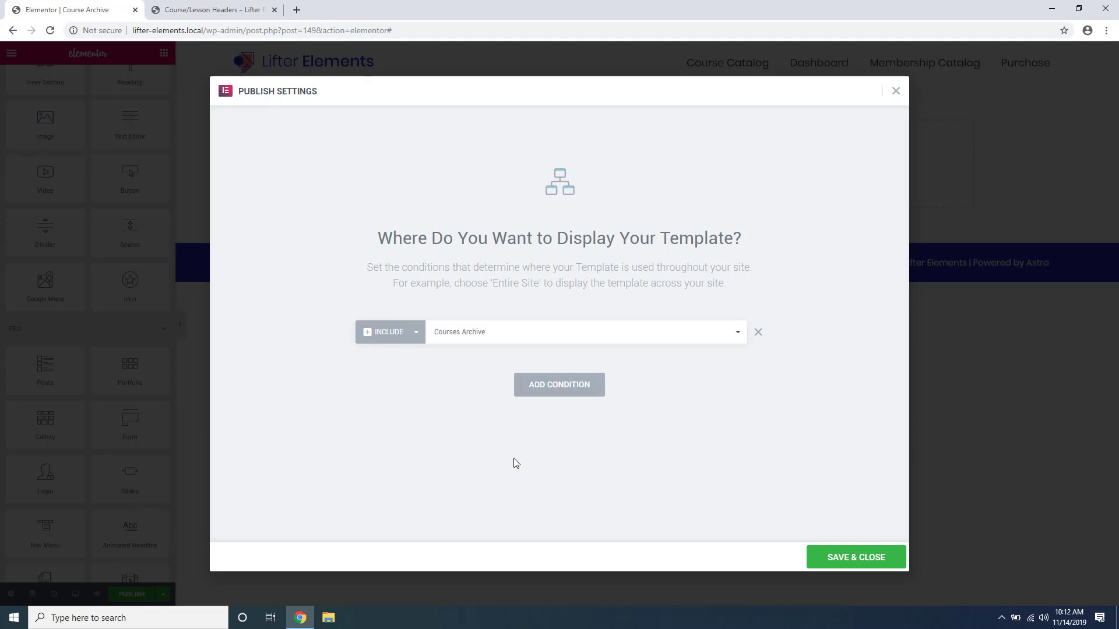
left_click(871, 559)
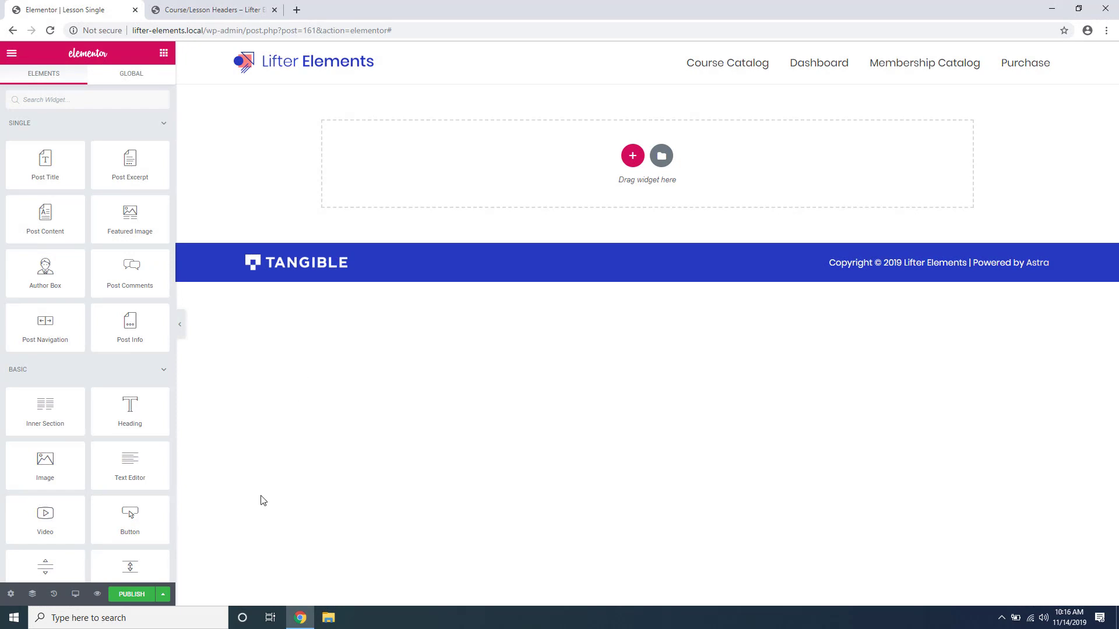
- Open the Lesson Single display conditions and keep Lessons as the post type
left_click(164, 593)
left_click(113, 542)
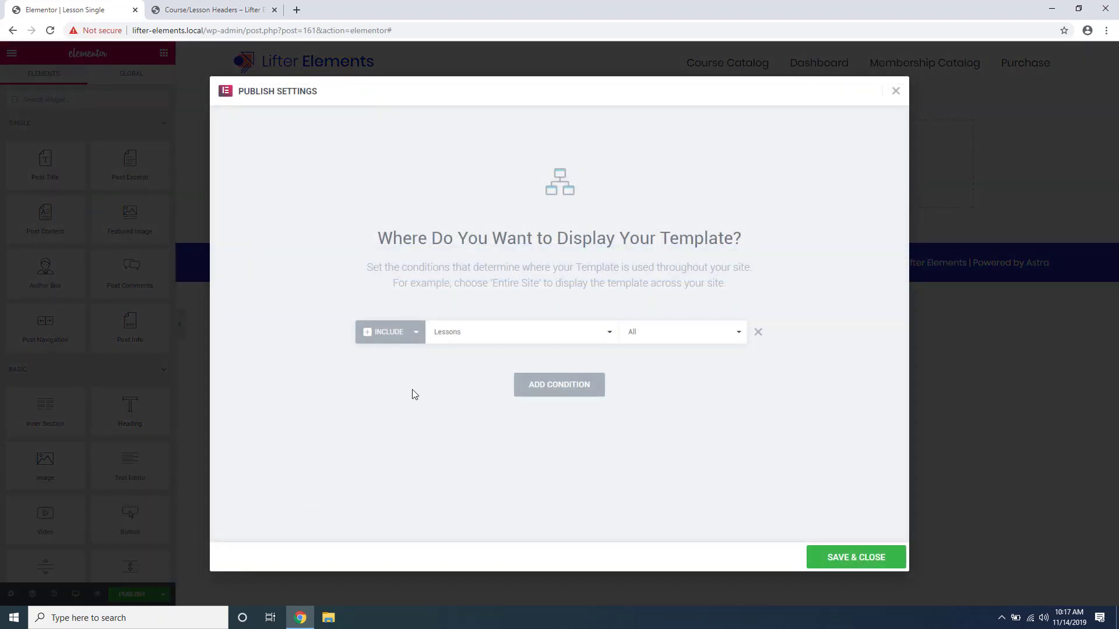
left_click(482, 331)
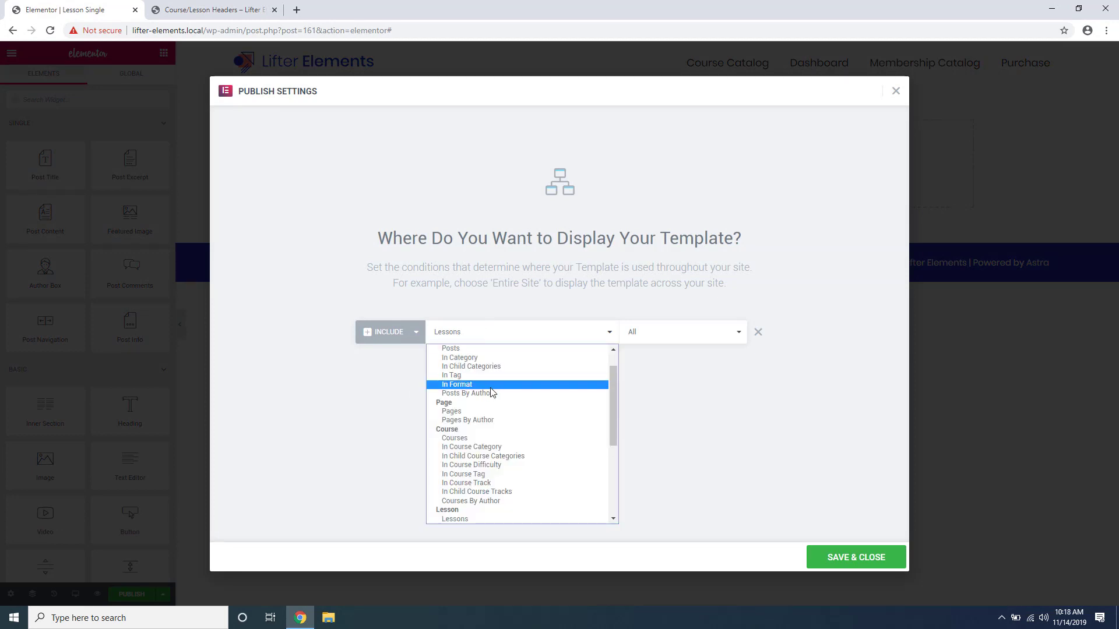
scroll(471, 502, "down", 1)
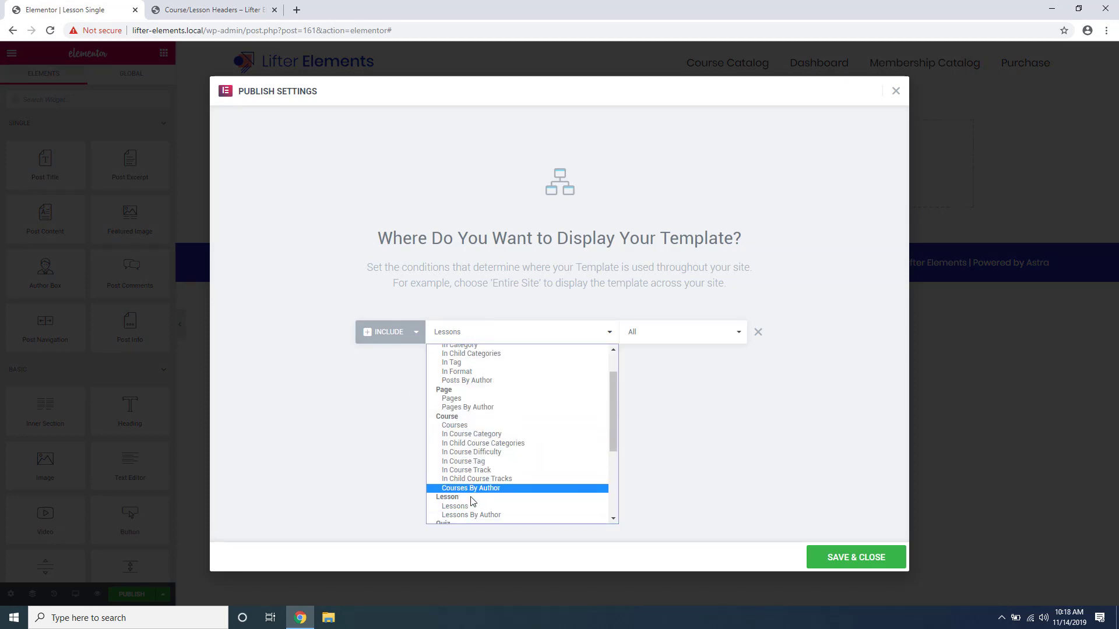
scroll(472, 503, "down", 3)
scroll(488, 430, "up", 4)
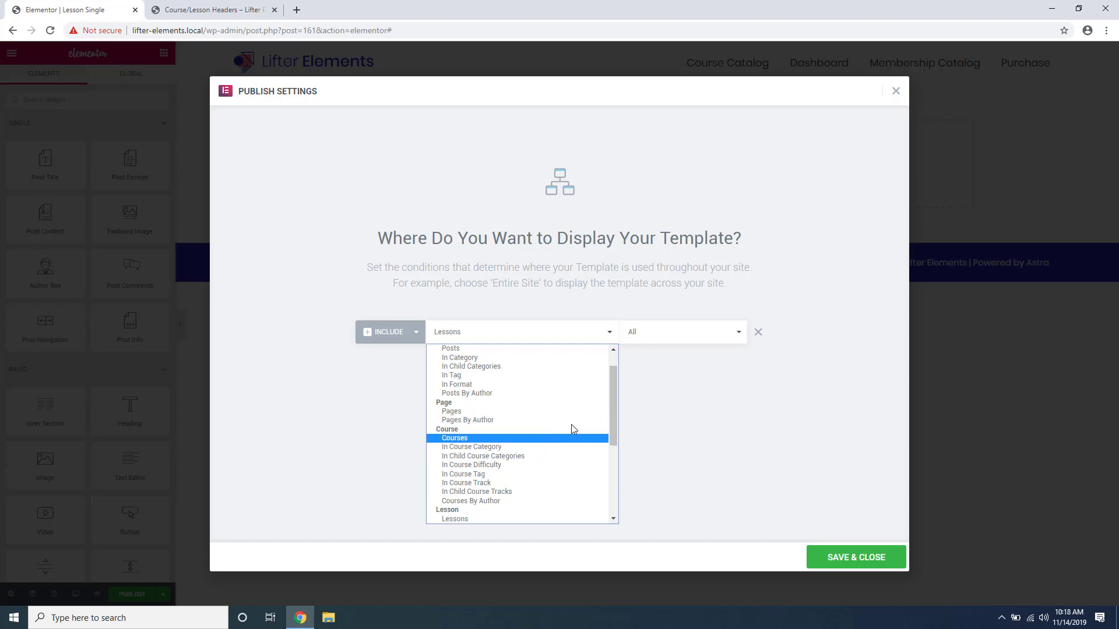
left_click(649, 385)
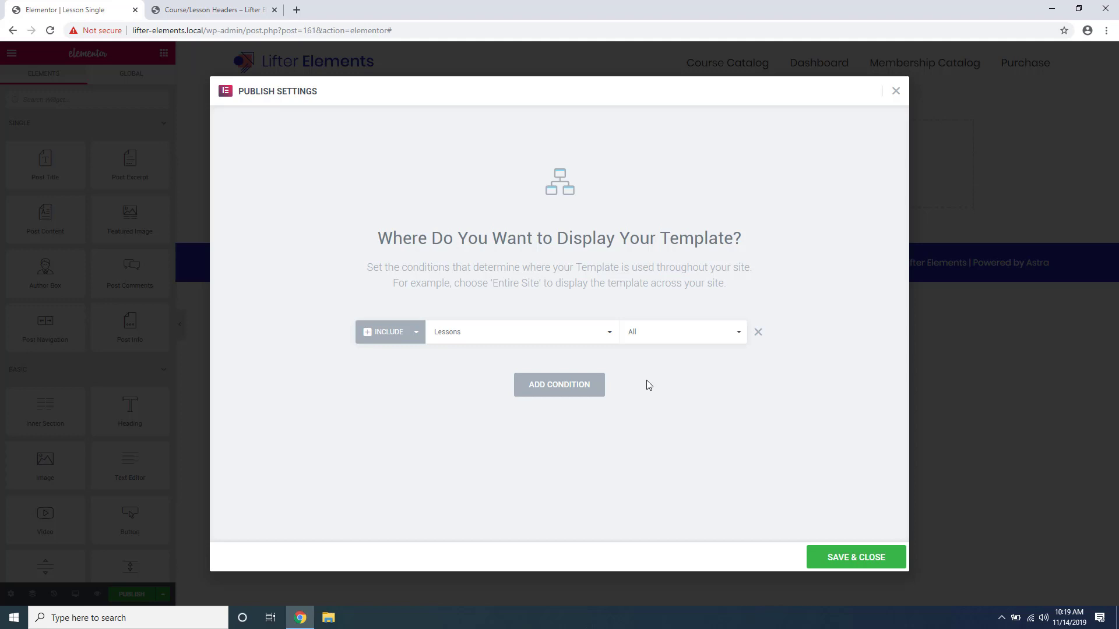
- Pick the lesson 'Installing Lifter Elements', drop the extra row, and switch it to Exclude
left_click(645, 345)
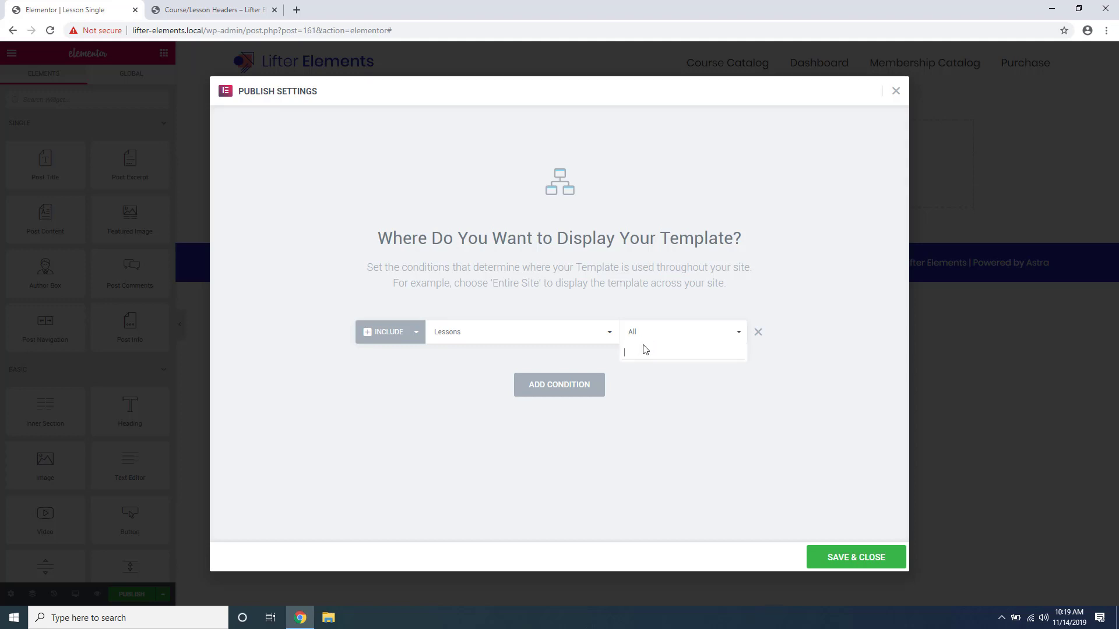
type("l")
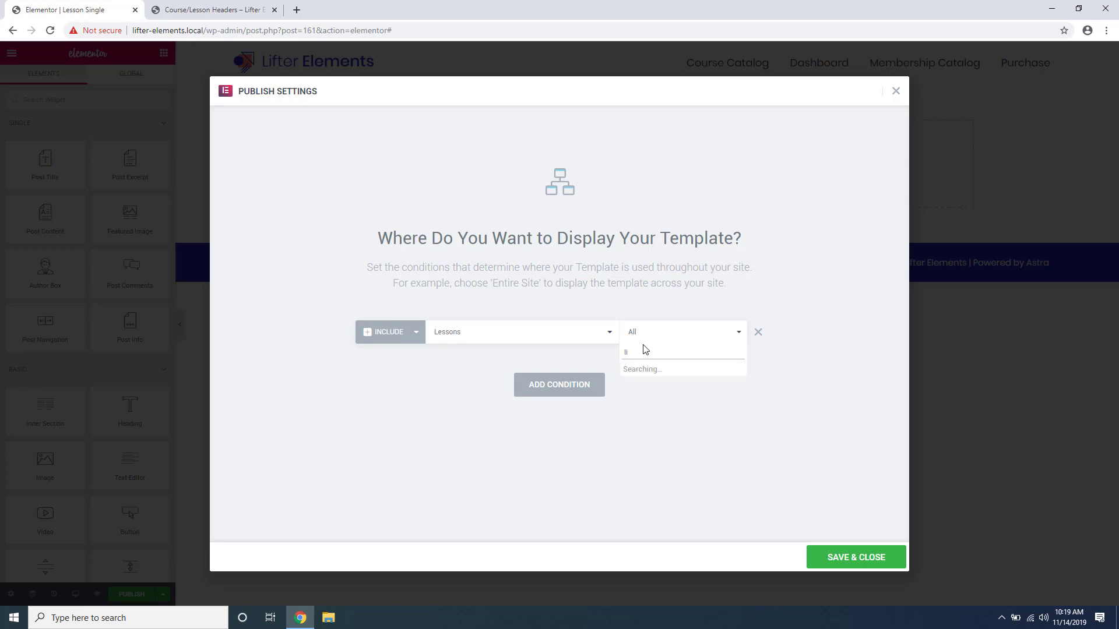
type("i")
left_click(656, 375)
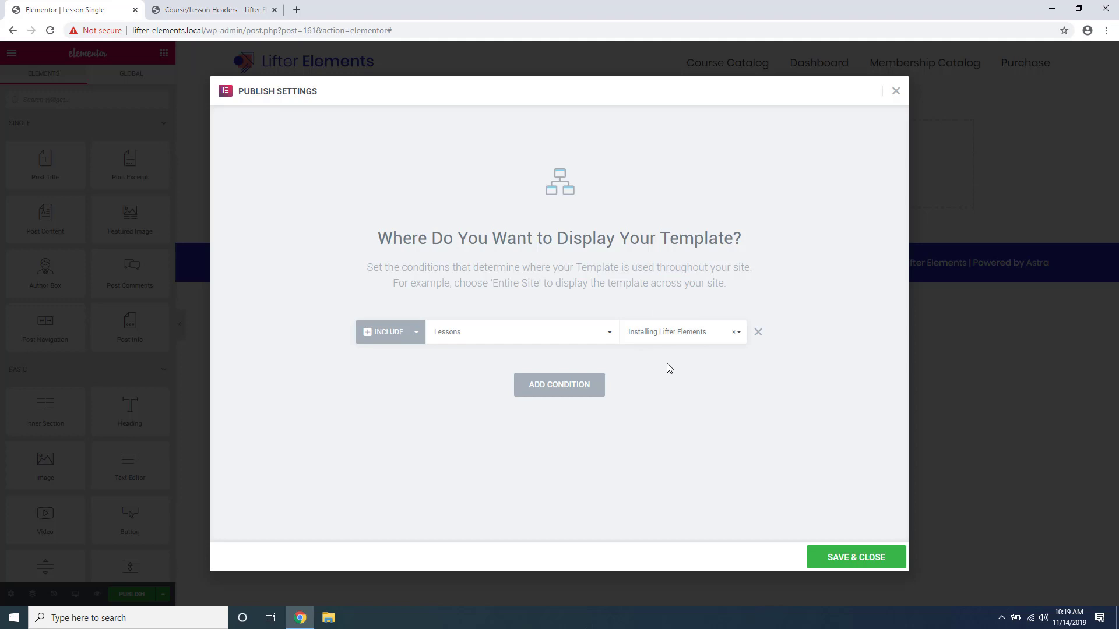
left_click(568, 389)
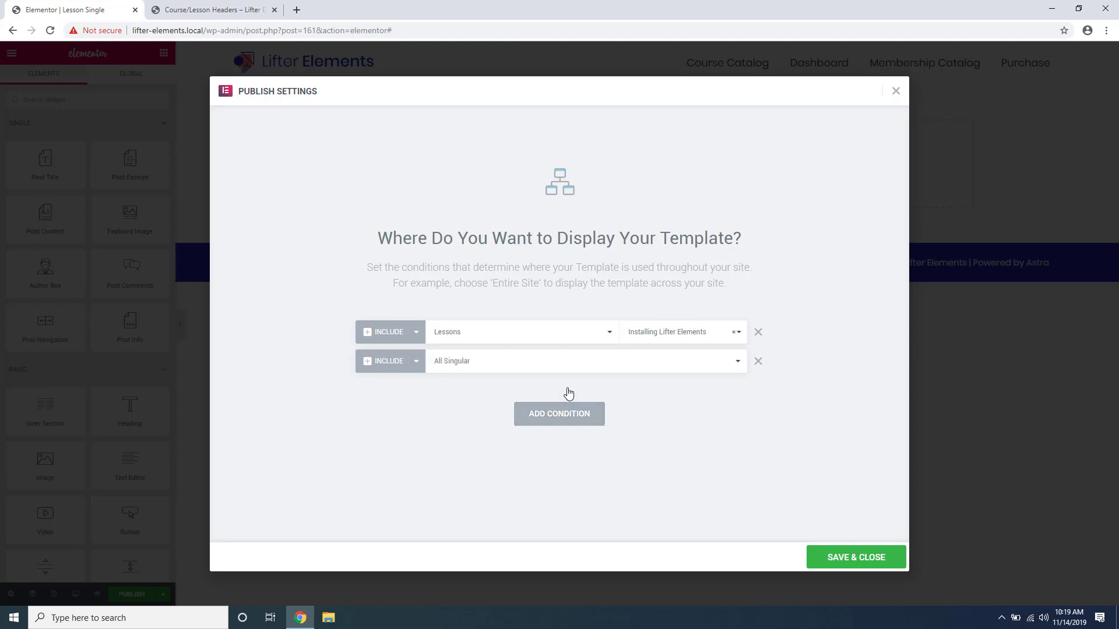
left_click(758, 361)
left_click(388, 337)
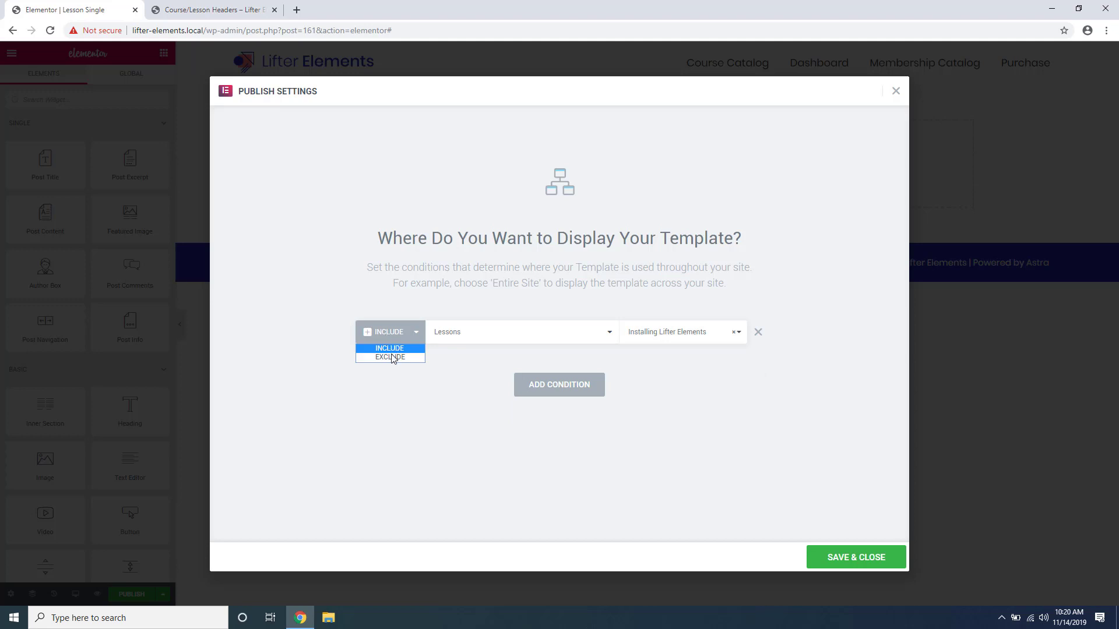
left_click(390, 356)
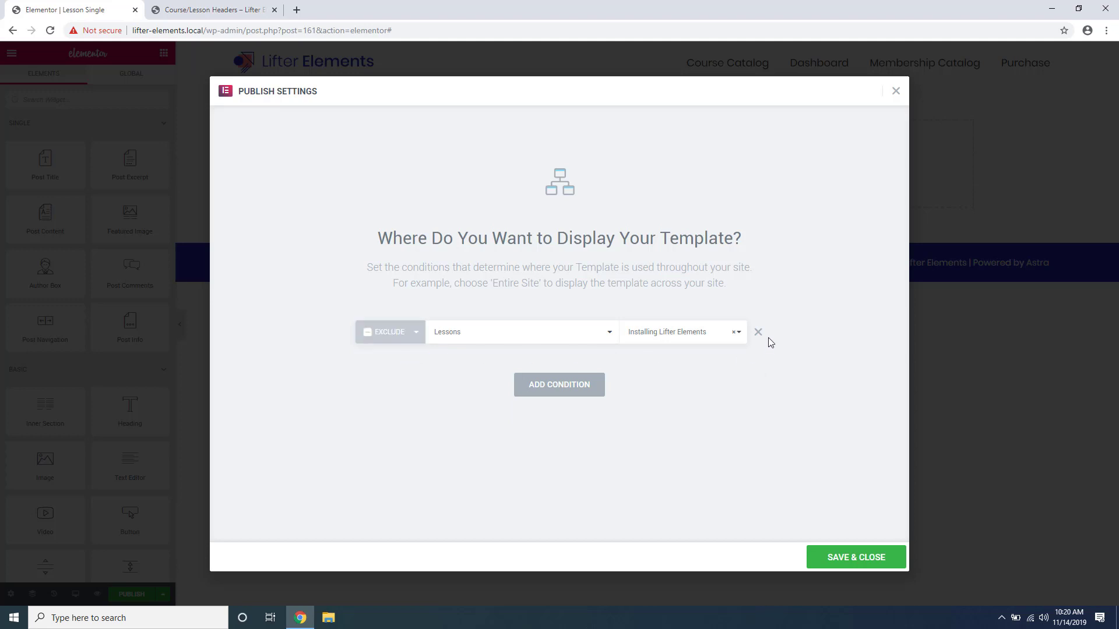